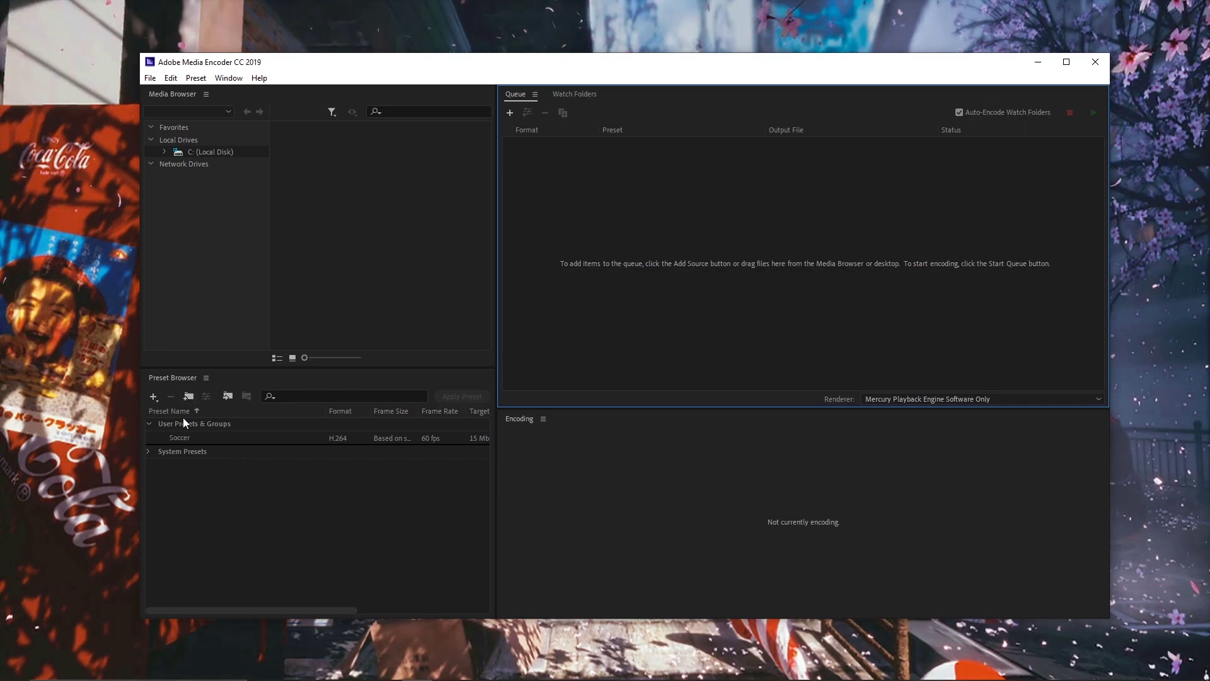
Open the Soccer preset's Preset Settings and keep H.264 as the output format
{"action": "left_click", "coordinate": [373, 297]}
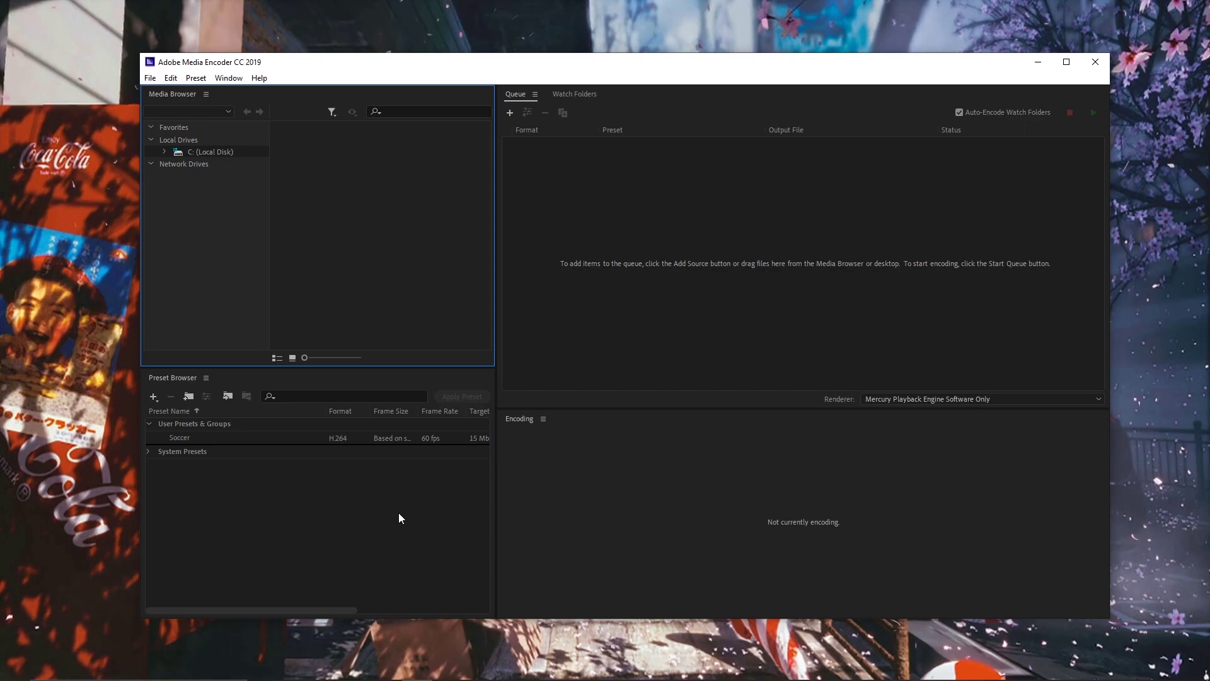
{"action": "mouse_move", "coordinate": [184, 438]}
{"action": "right_click", "coordinate": [207, 440]}
{"action": "left_click", "coordinate": [194, 437]}
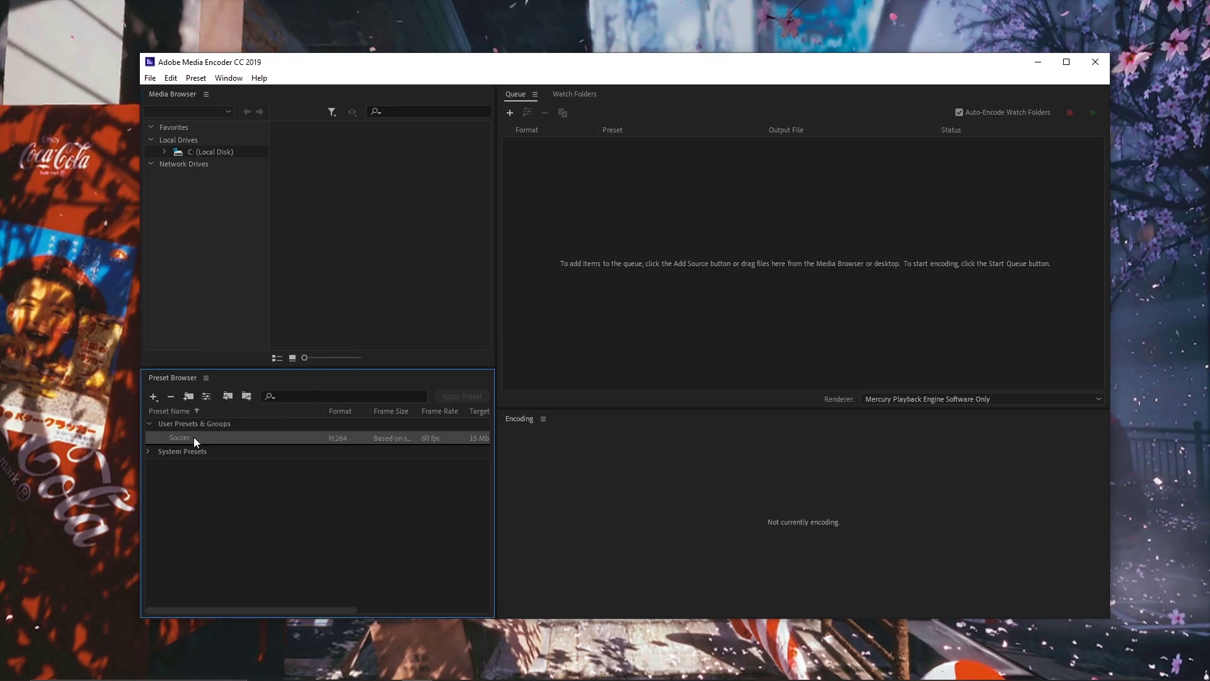
{"action": "left_click_drag", "start_coordinate": [216, 441], "coordinate": [315, 196]}
{"action": "key", "text": "Return"}
{"action": "left_click_drag", "start_coordinate": [473, 104], "coordinate": [656, 94]}
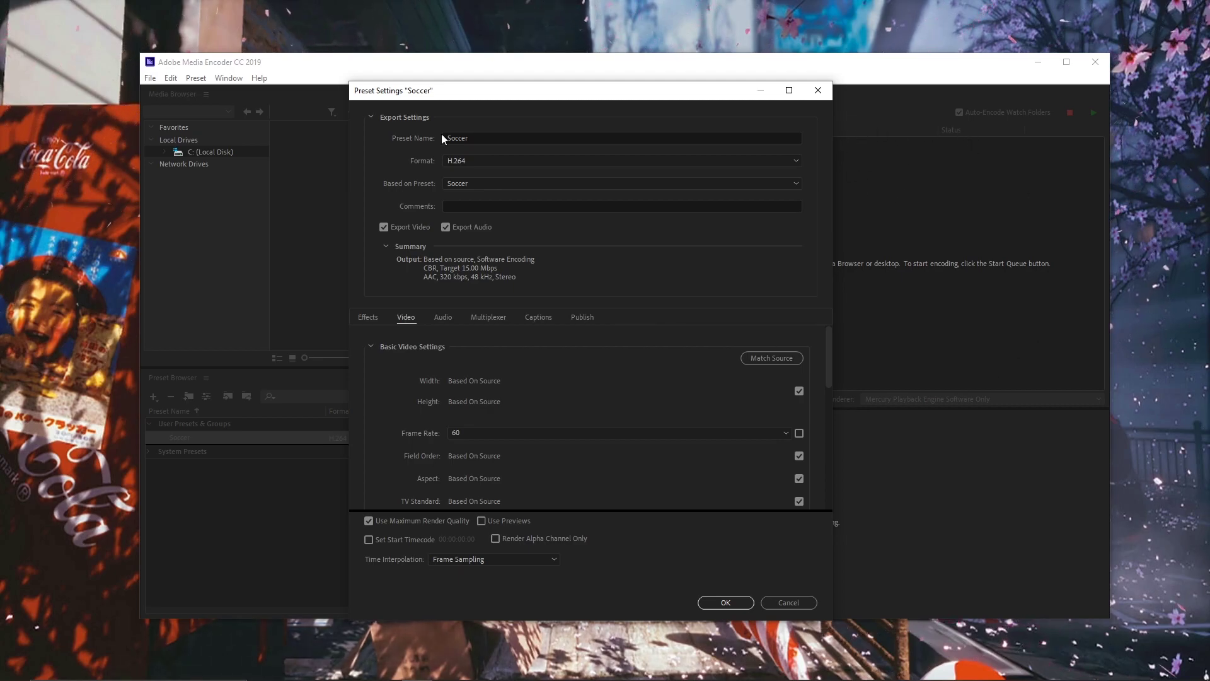
{"action": "left_click", "coordinate": [467, 160]}
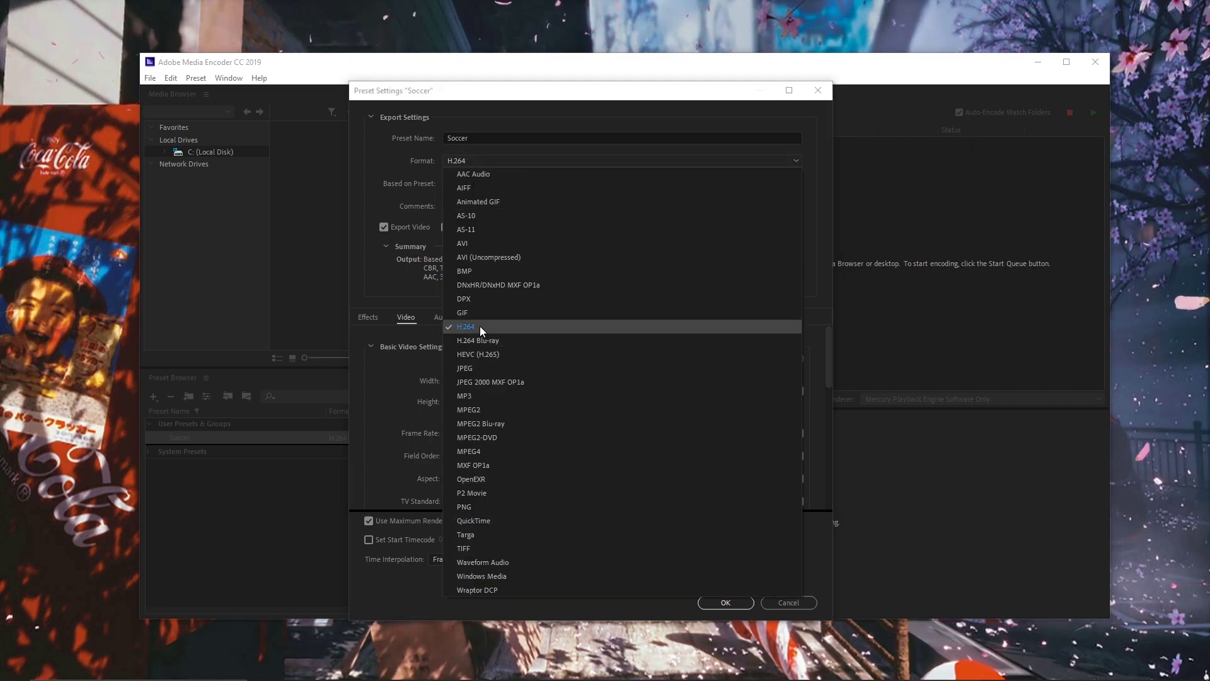
{"action": "left_click", "coordinate": [388, 166]}
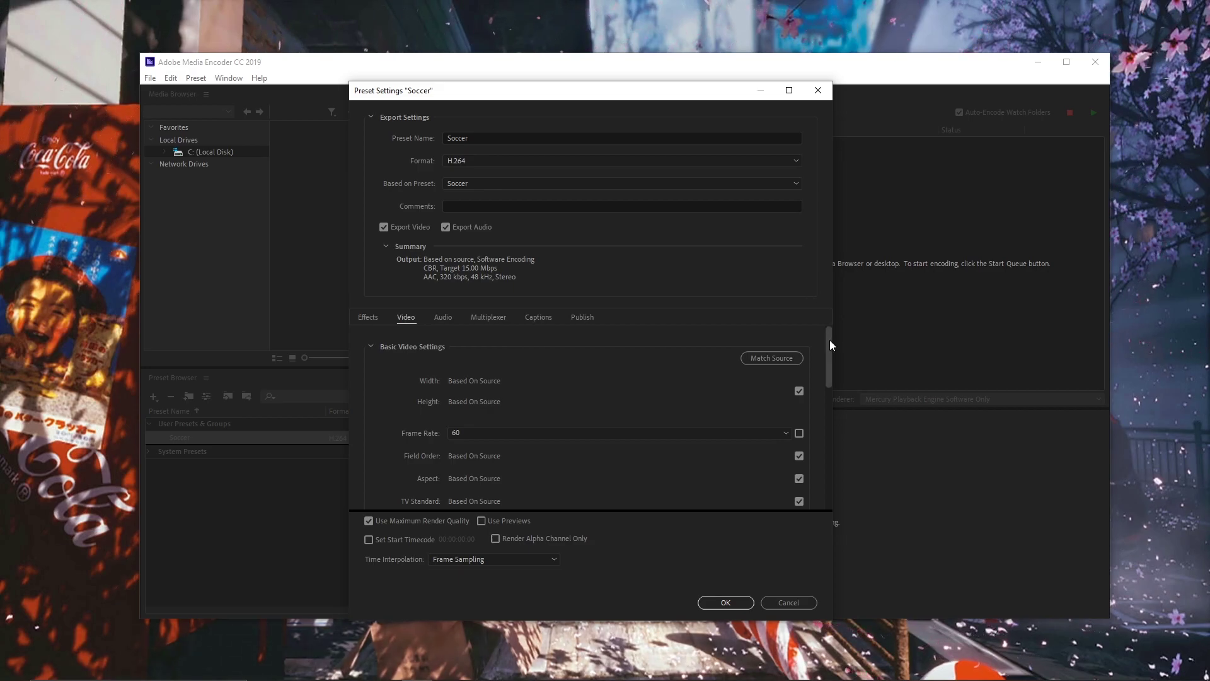
{"action": "scroll", "coordinate": [829, 340], "scroll_direction": "down", "scroll_amount": 1}
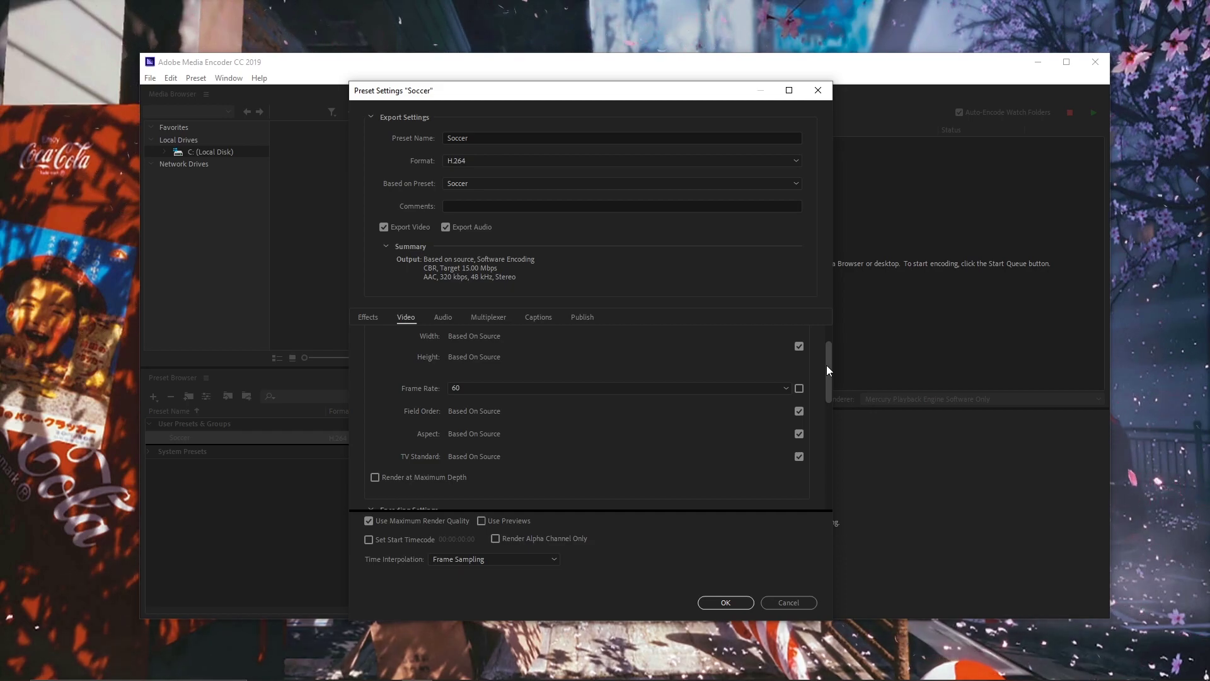
{"action": "scroll", "coordinate": [560, 349], "scroll_direction": "up", "scroll_amount": 1}
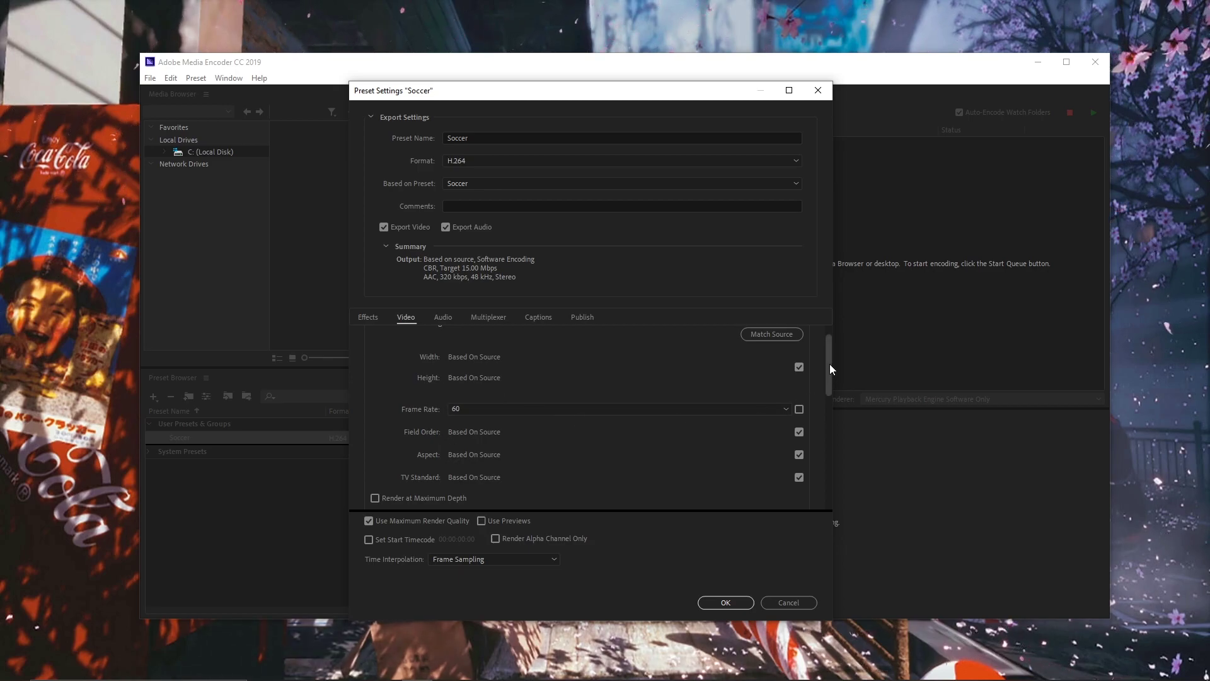
{"action": "left_click_drag", "start_coordinate": [829, 364], "coordinate": [834, 427]}
Set Bitrate Encoding to VBR, 1 pass and drag Target Bitrate down to 6.37 Mbps
{"action": "scroll", "coordinate": [813, 430], "scroll_direction": "down", "scroll_amount": 3}
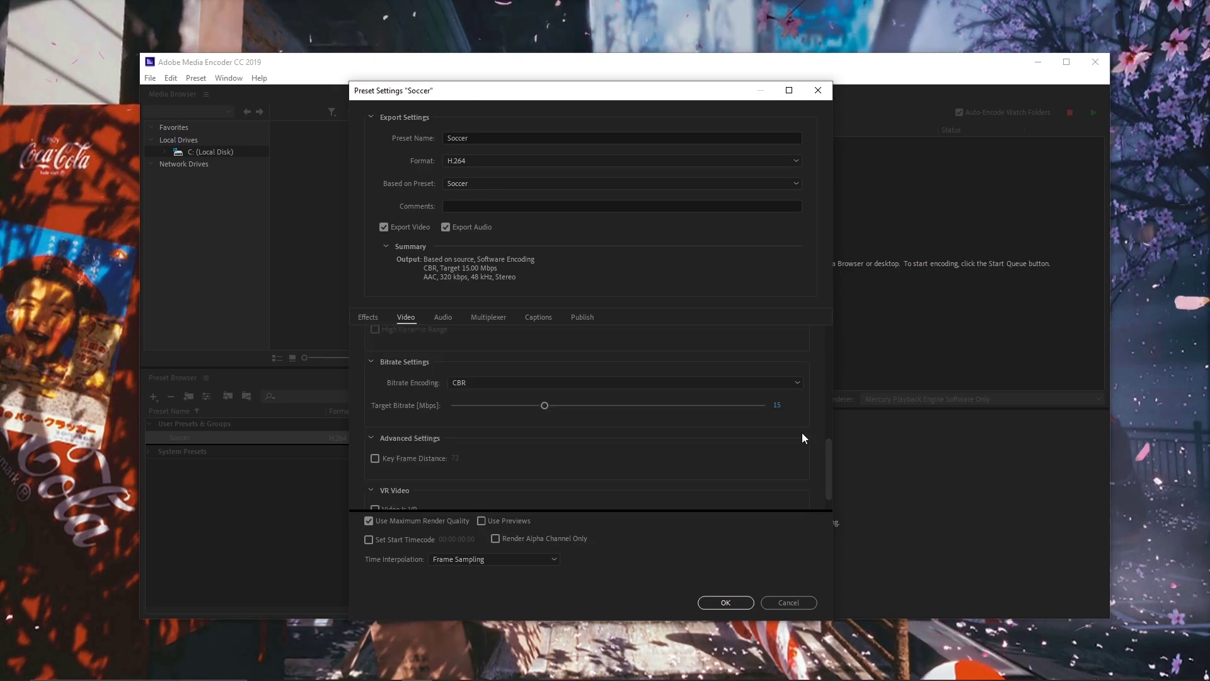
{"action": "left_click", "coordinate": [477, 386]}
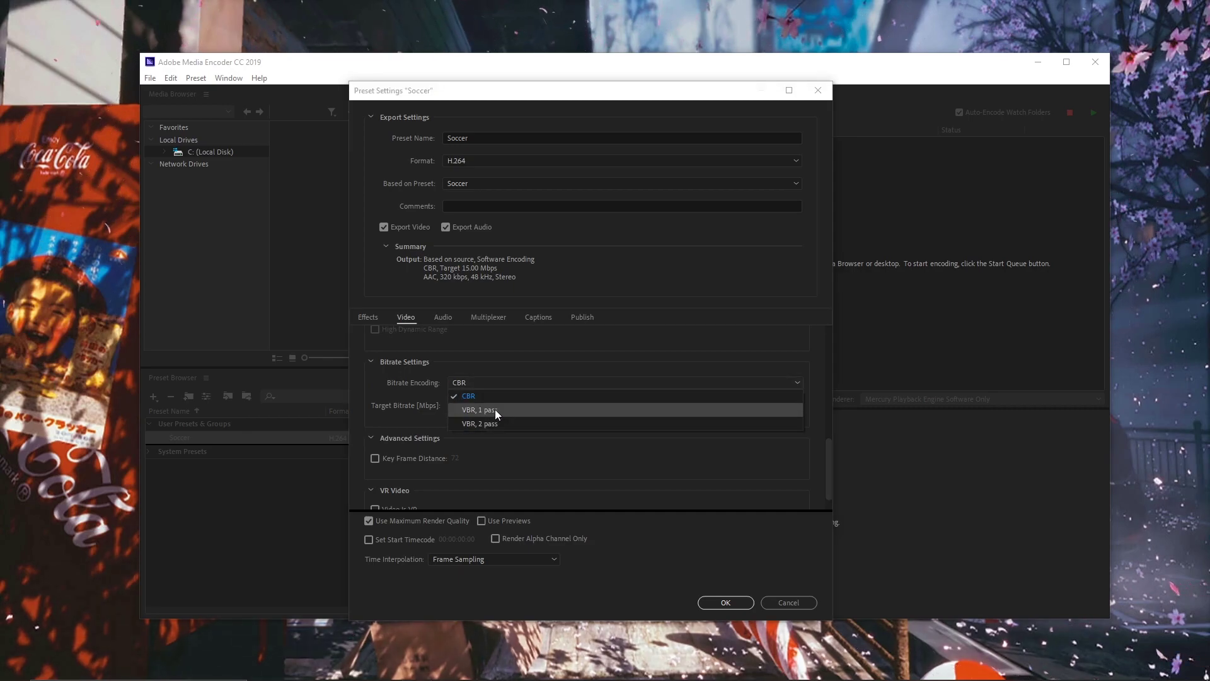
{"action": "left_click", "coordinate": [490, 410]}
{"action": "left_click", "coordinate": [478, 383]}
{"action": "left_click", "coordinate": [504, 425]}
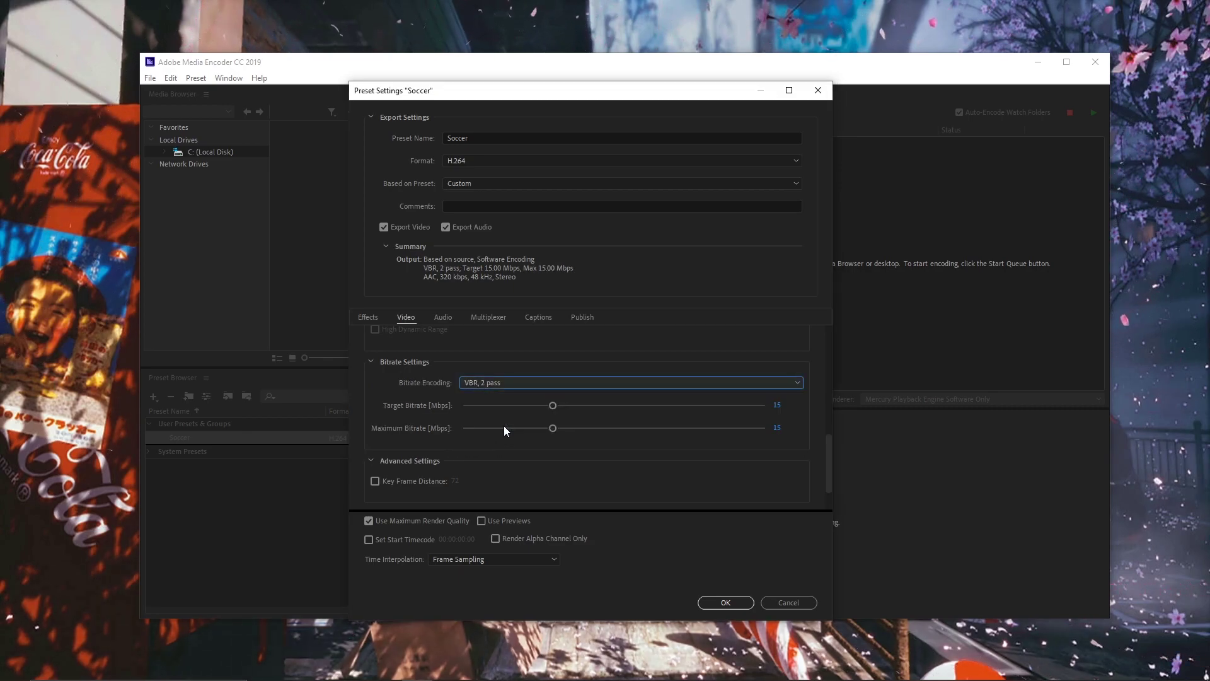
{"action": "left_click", "coordinate": [493, 380]}
{"action": "left_click", "coordinate": [500, 411]}
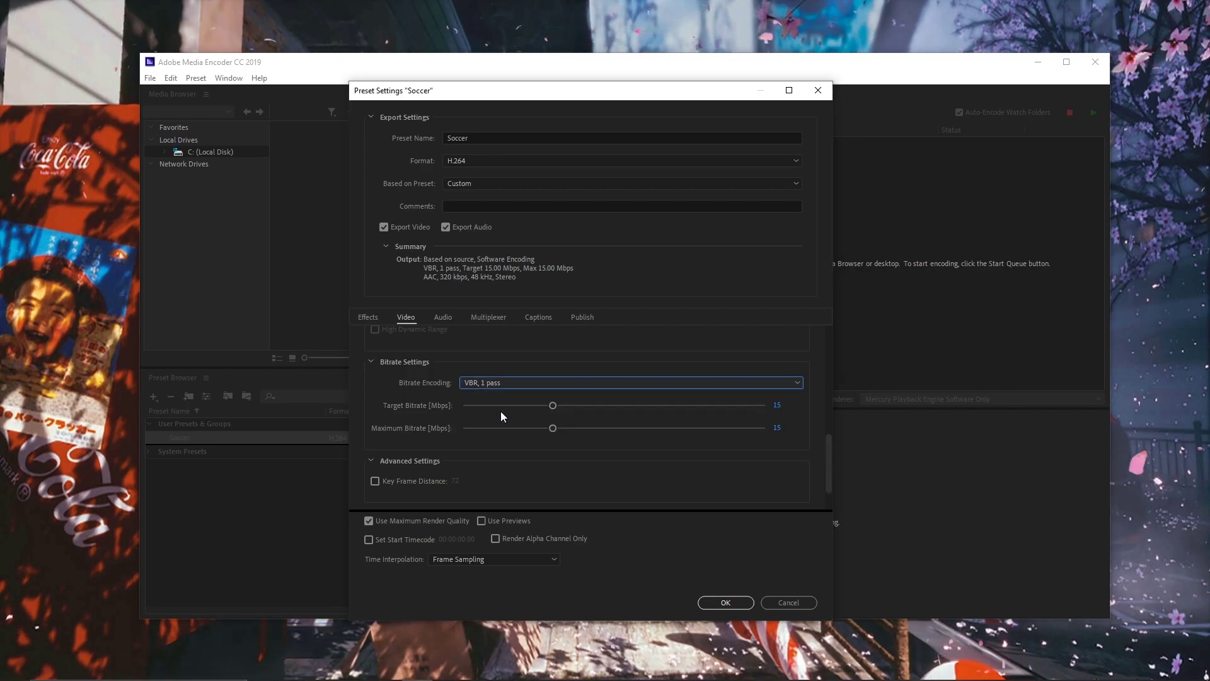
{"action": "left_click_drag", "start_coordinate": [555, 410], "coordinate": [502, 410]}
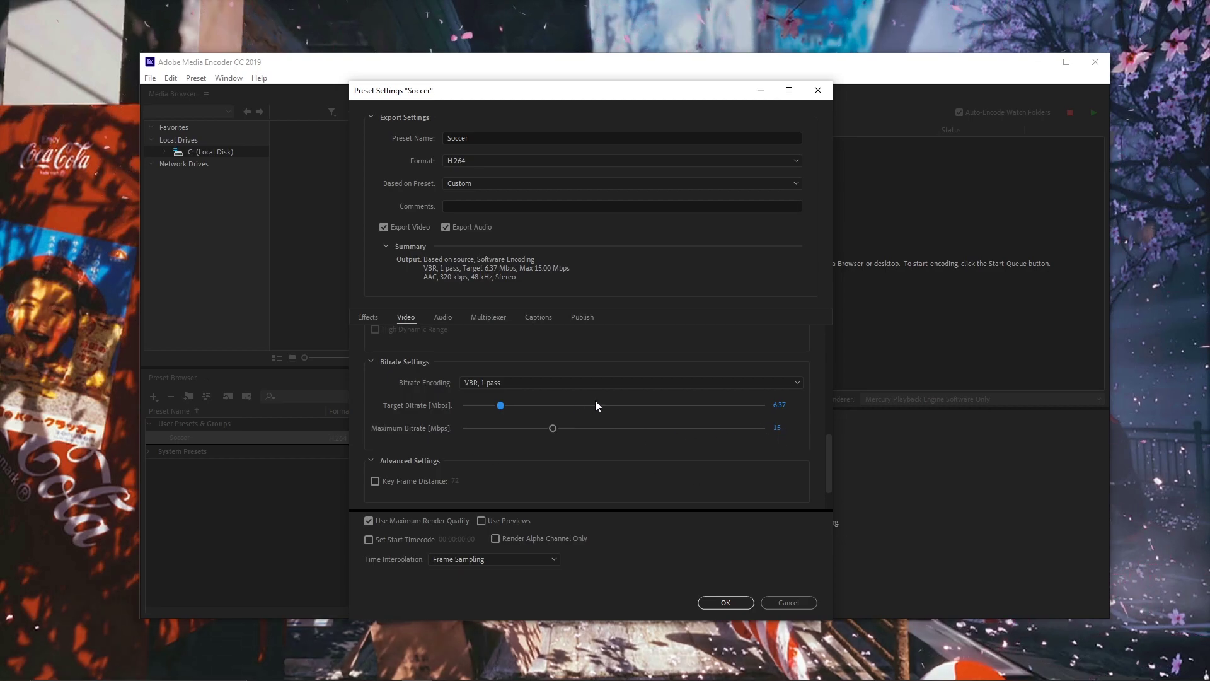
Switch Bitrate Encoding to CBR and enter a 15 Mbps target bitrate
{"action": "left_click", "coordinate": [493, 384]}
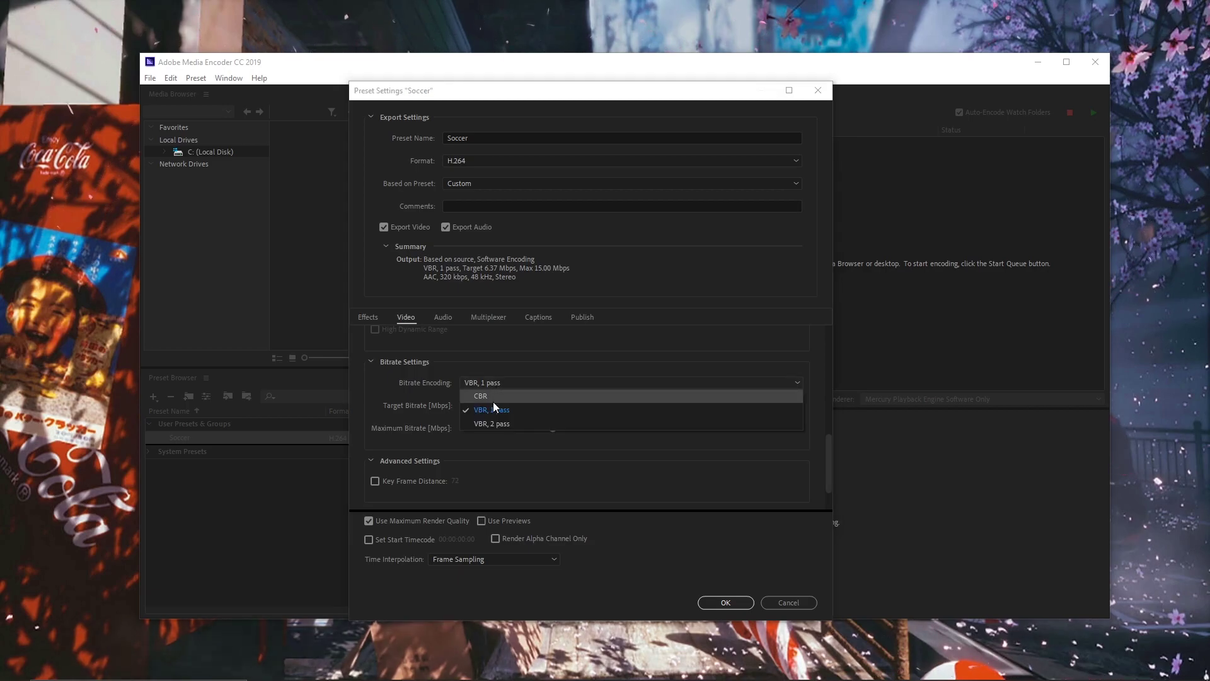
{"action": "left_click", "coordinate": [491, 398]}
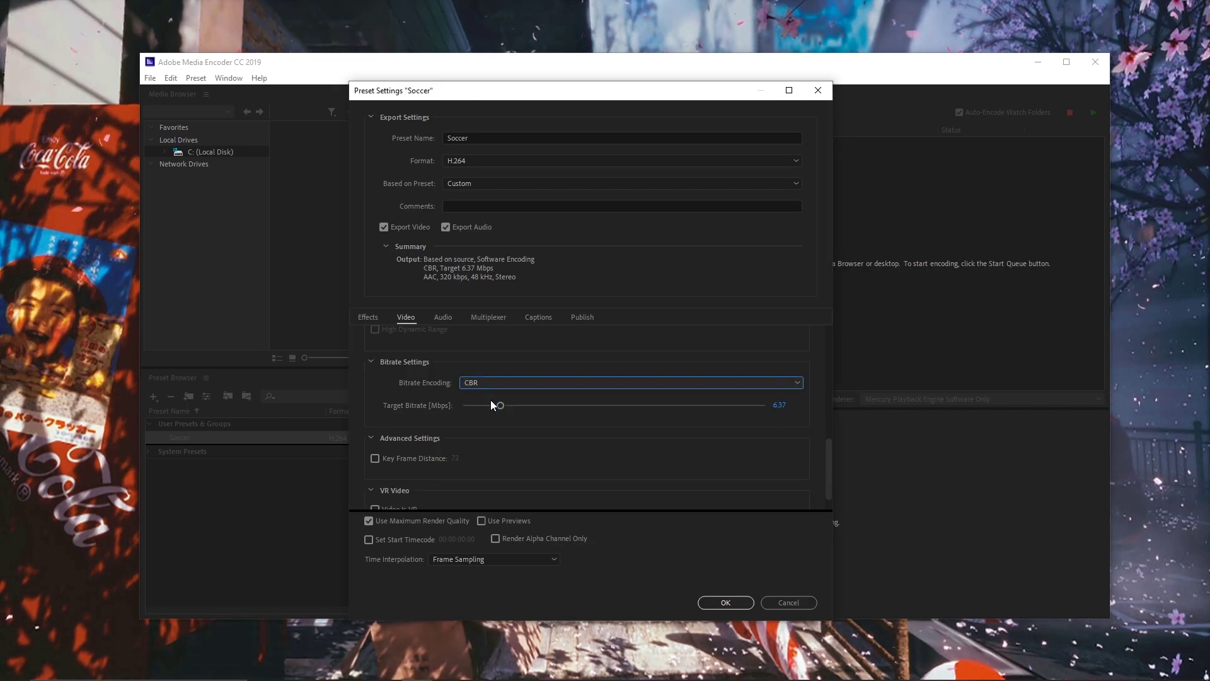
{"action": "left_click", "coordinate": [778, 407]}
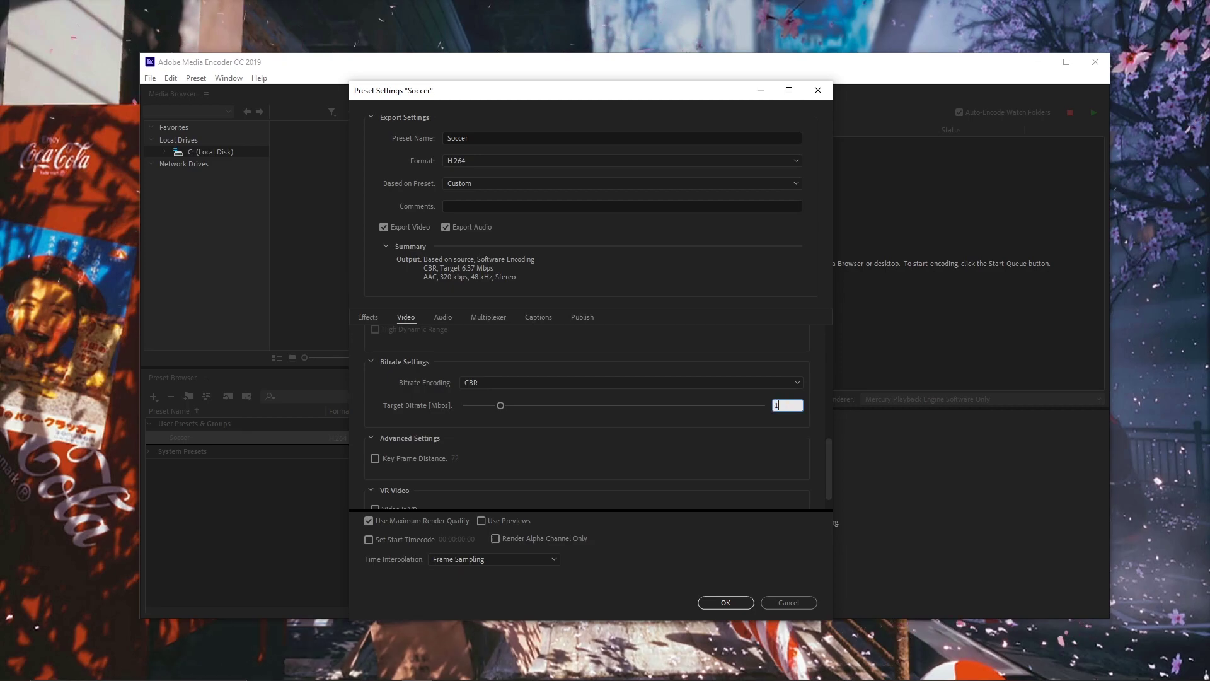
{"action": "left_click", "coordinate": [777, 404]}
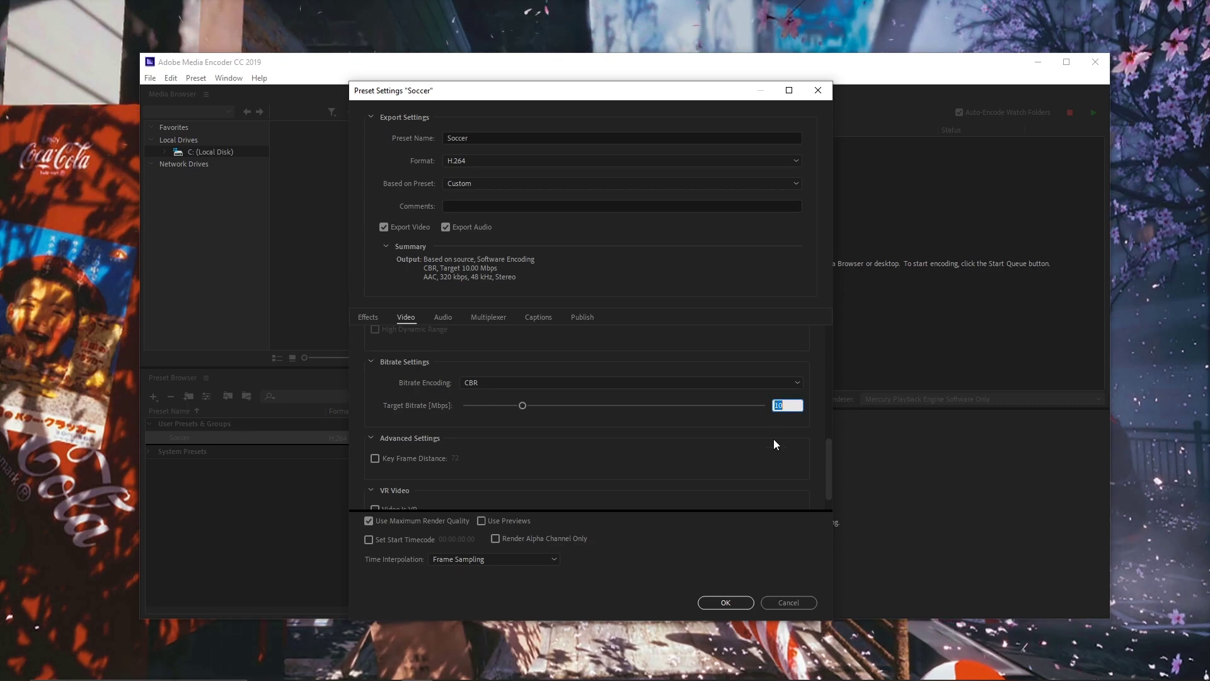
{"action": "left_click", "coordinate": [774, 405]}
{"action": "type", "text": "15"}
{"action": "key", "text": "Return"}
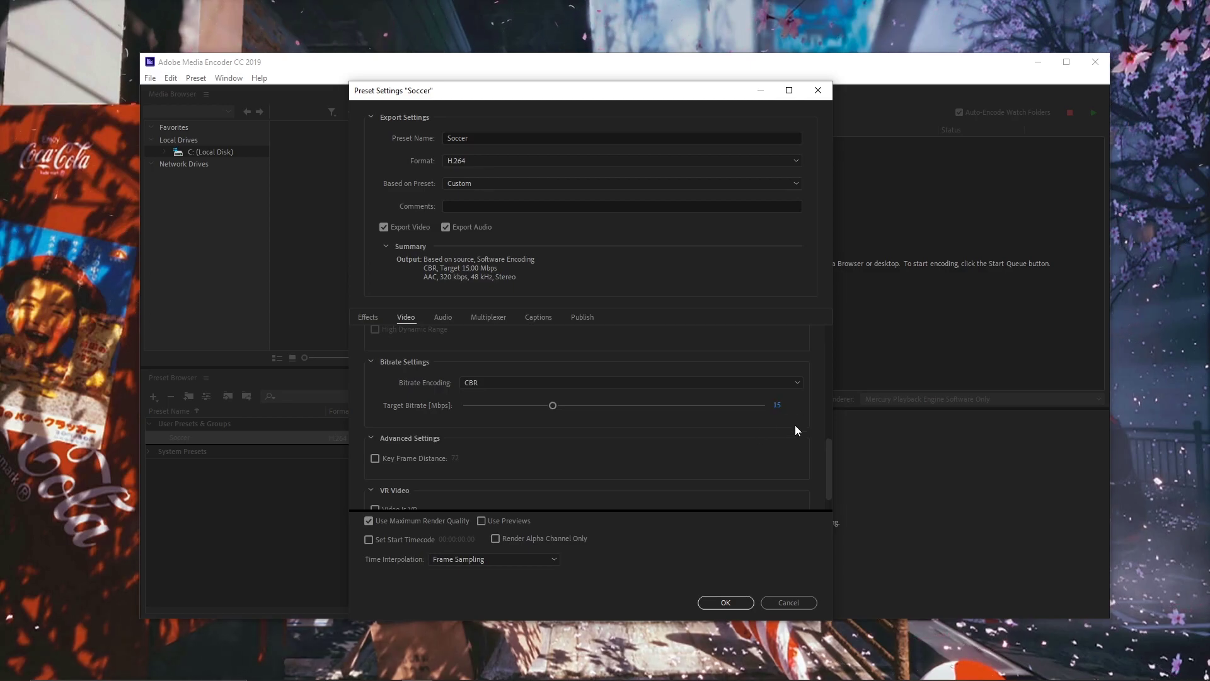
Re-enter the target bitrate as 10, then 12, and finally 15 Mbps
{"action": "left_click", "coordinate": [778, 405]}
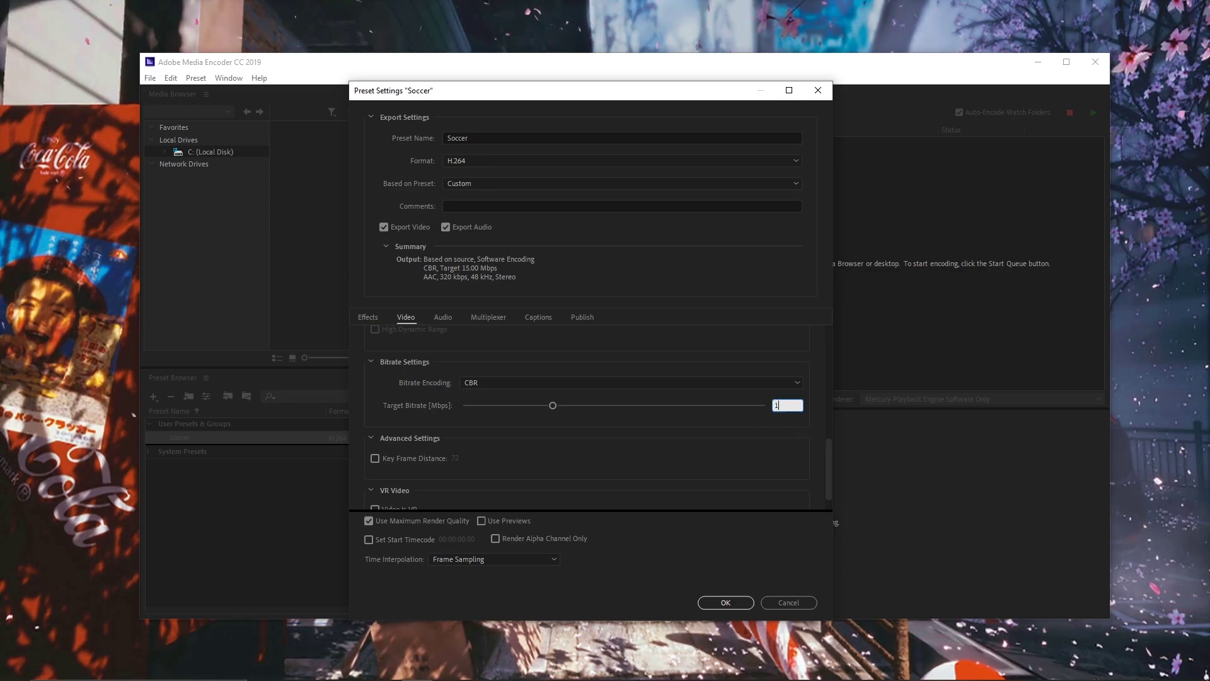
{"action": "type", "text": "10"}
{"action": "key", "text": "Return"}
{"action": "left_click", "coordinate": [779, 404]}
{"action": "type", "text": "12"}
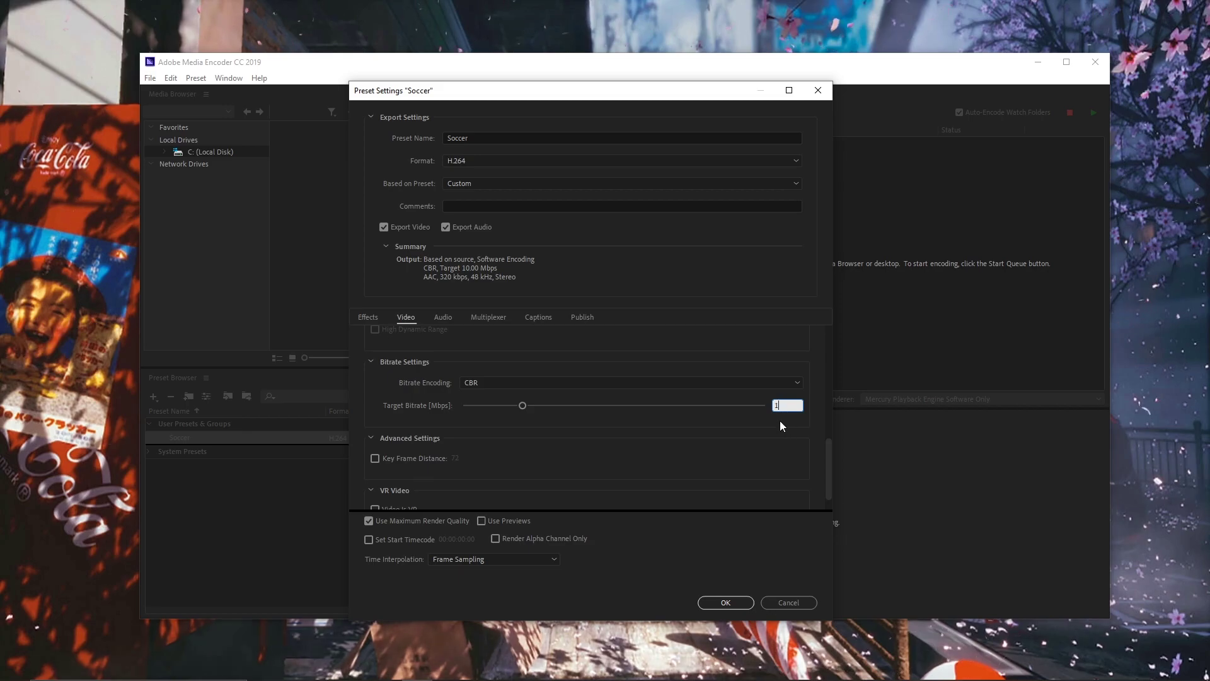
{"action": "key", "text": "Return"}
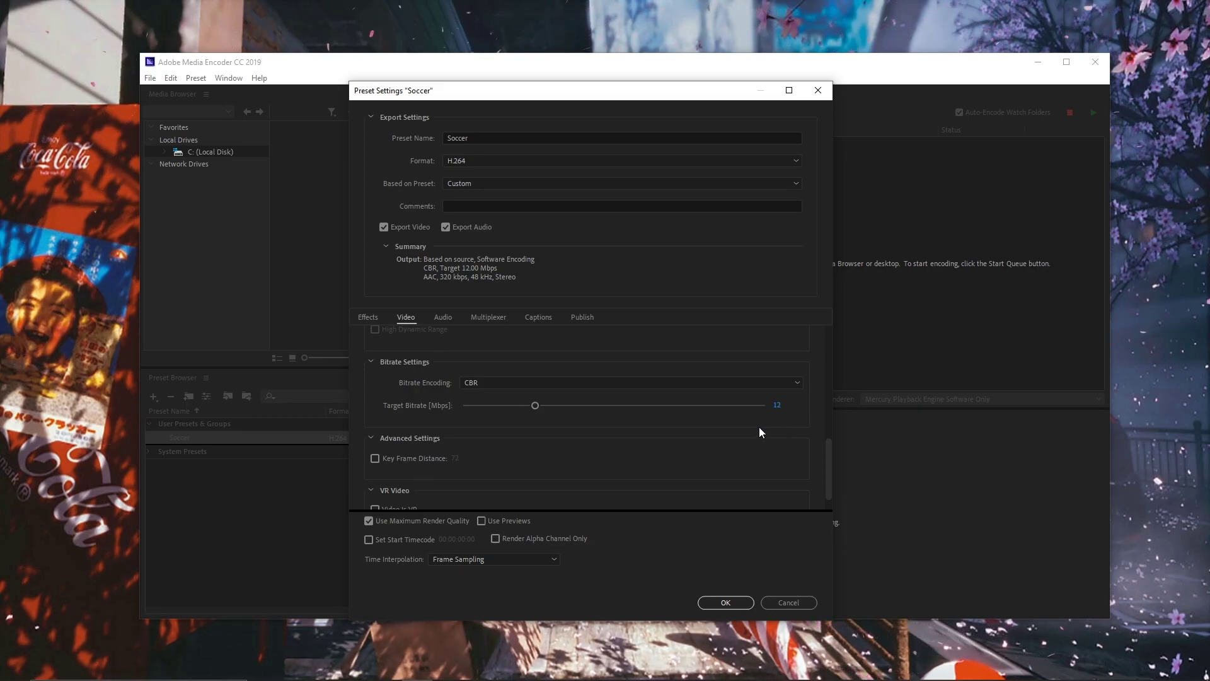
{"action": "left_click", "coordinate": [777, 405]}
{"action": "type", "text": "15"}
{"action": "key", "text": "Return"}
{"action": "scroll", "coordinate": [827, 448], "scroll_direction": "down", "scroll_amount": 2}
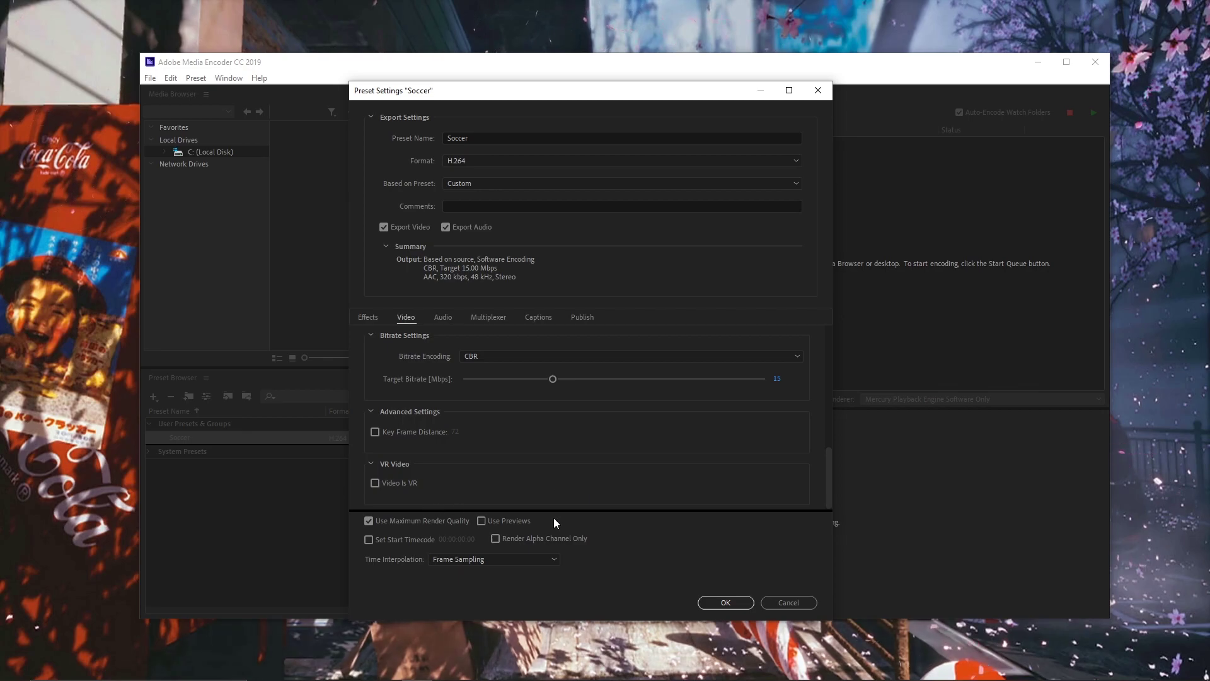
{"action": "left_click", "coordinate": [370, 523]}
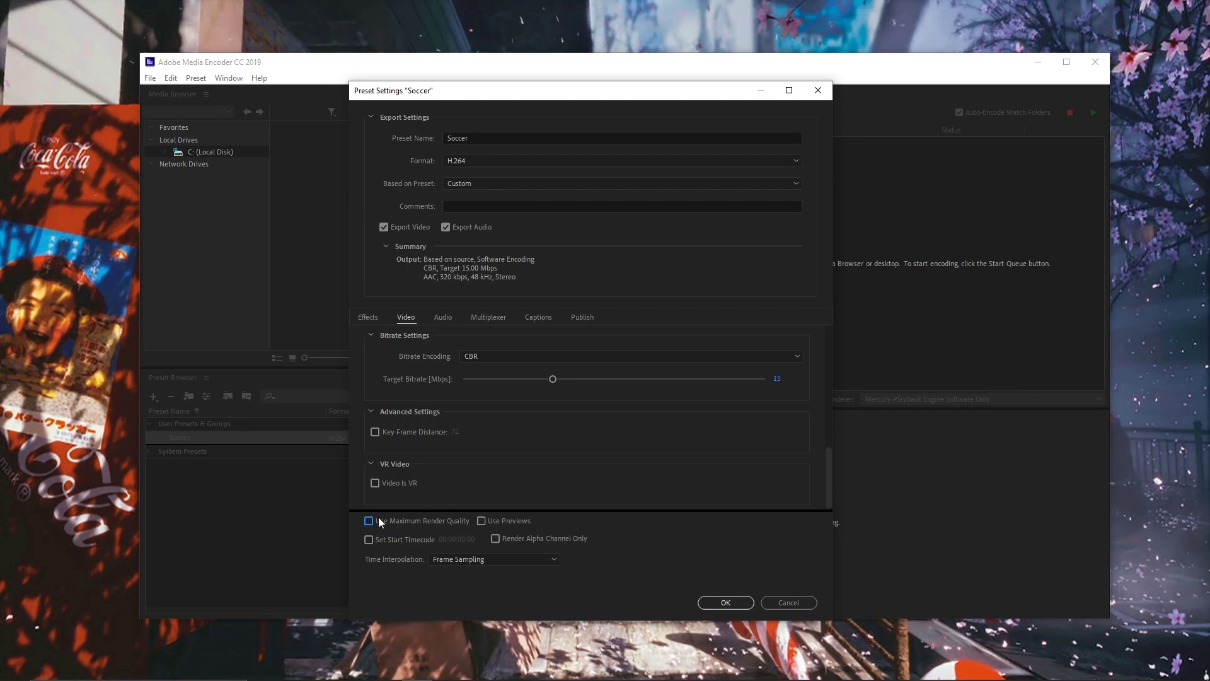
{"action": "left_click", "coordinate": [371, 521]}
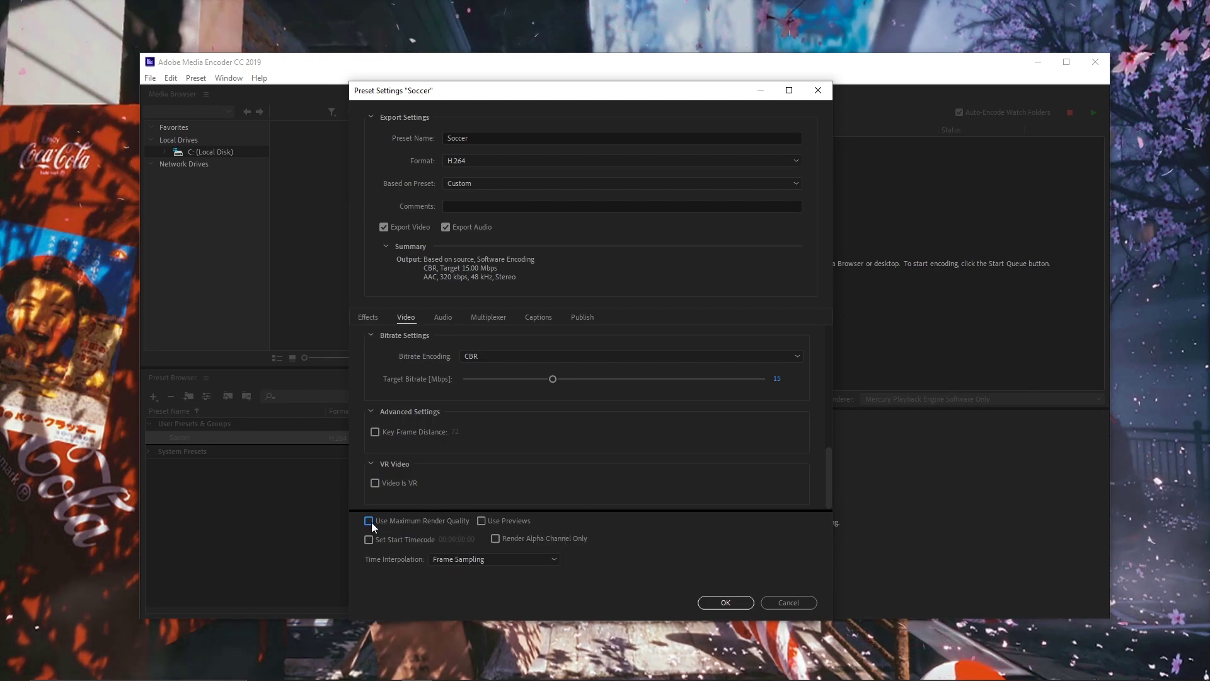
{"action": "left_click_drag", "start_coordinate": [830, 508], "coordinate": [830, 346]}
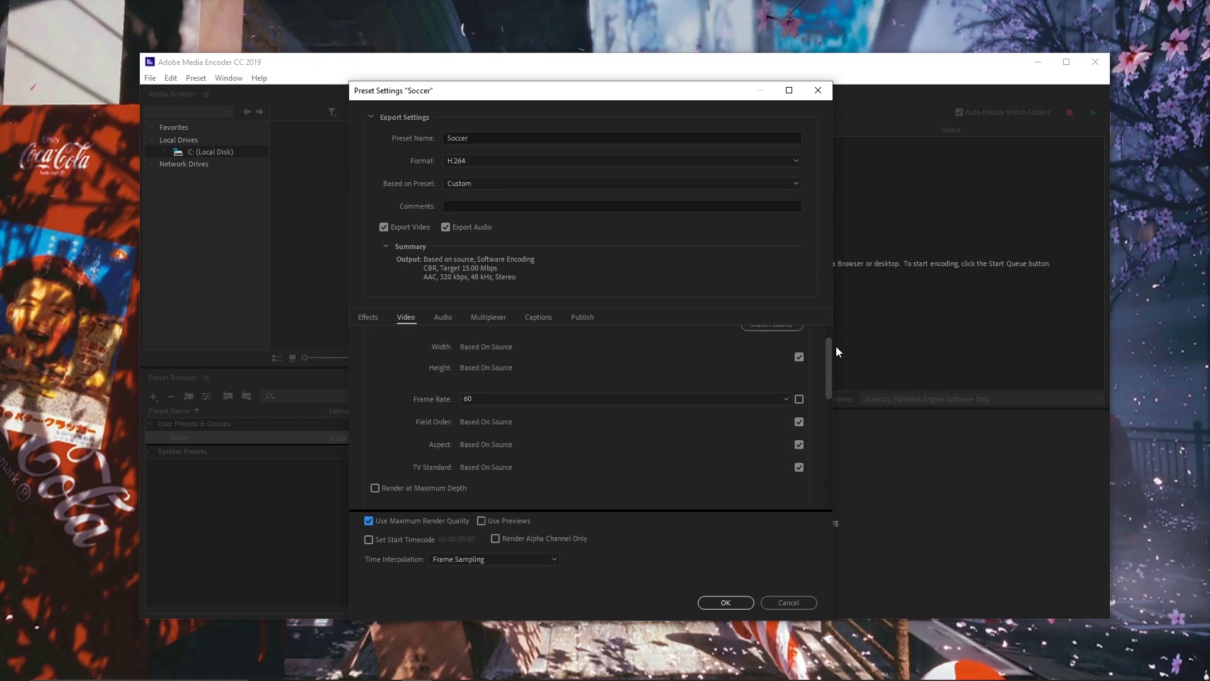
{"action": "left_click", "coordinate": [443, 317]}
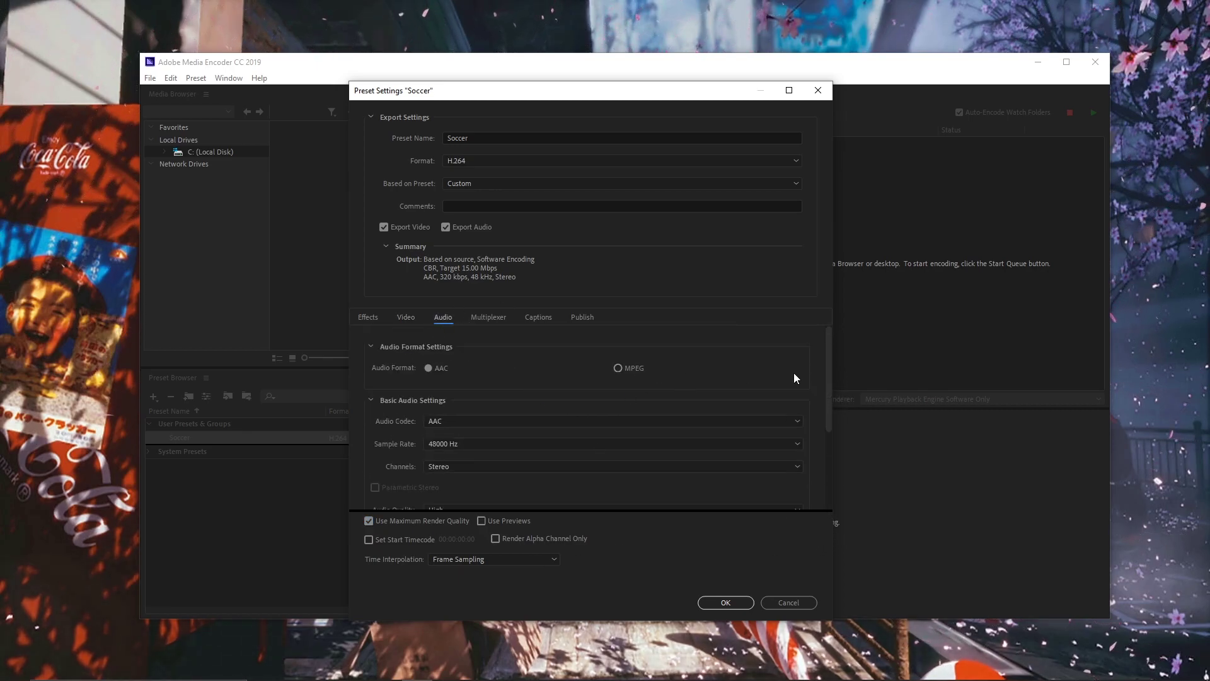
{"action": "left_click_drag", "start_coordinate": [830, 372], "coordinate": [826, 473]}
{"action": "left_click", "coordinate": [583, 317]}
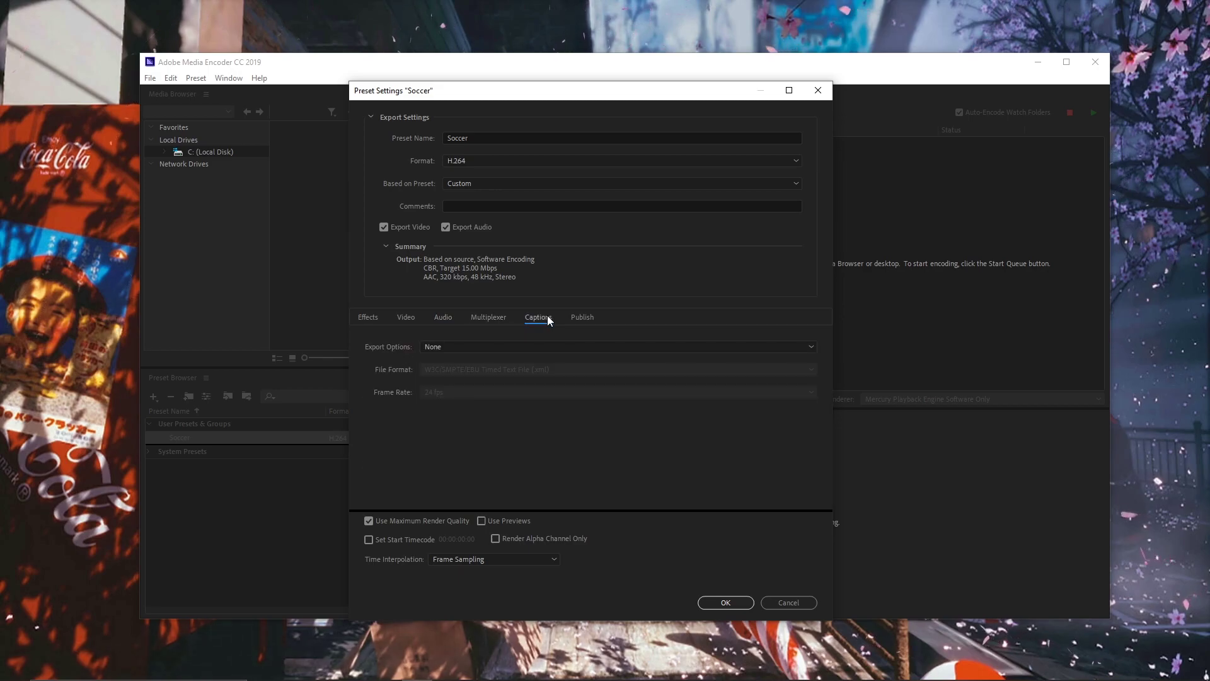
{"action": "left_click", "coordinate": [432, 315]}
{"action": "left_click", "coordinate": [415, 317]}
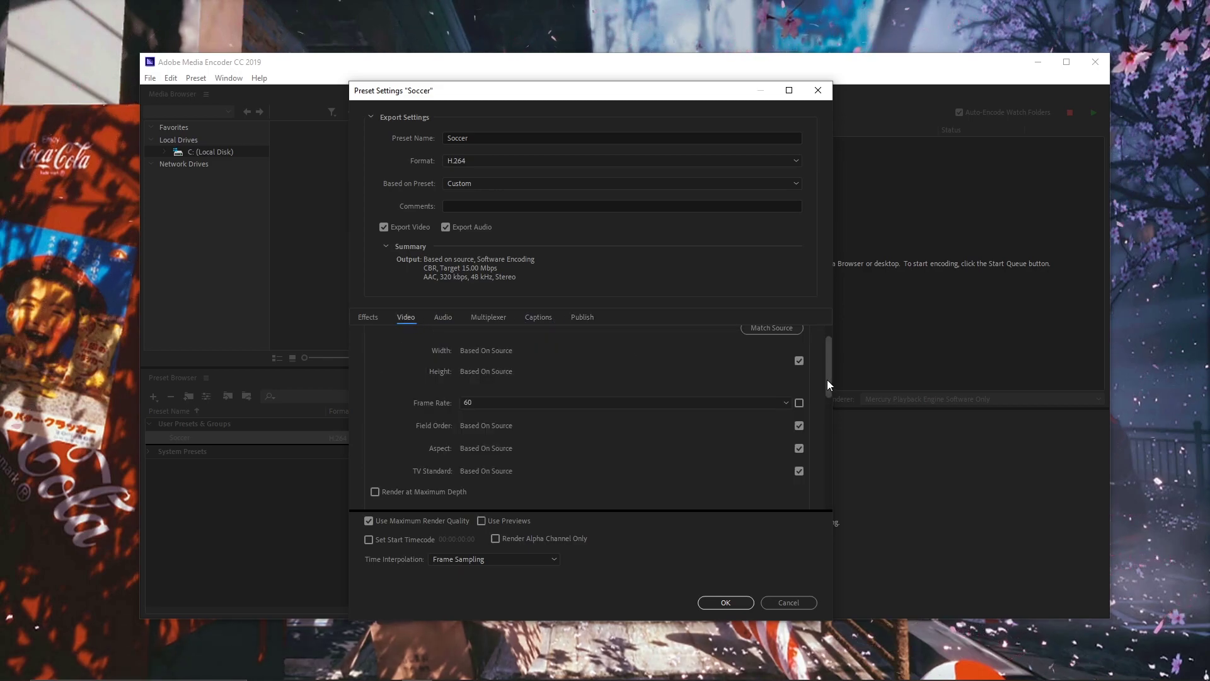
{"action": "left_click_drag", "start_coordinate": [827, 334], "coordinate": [828, 454]}
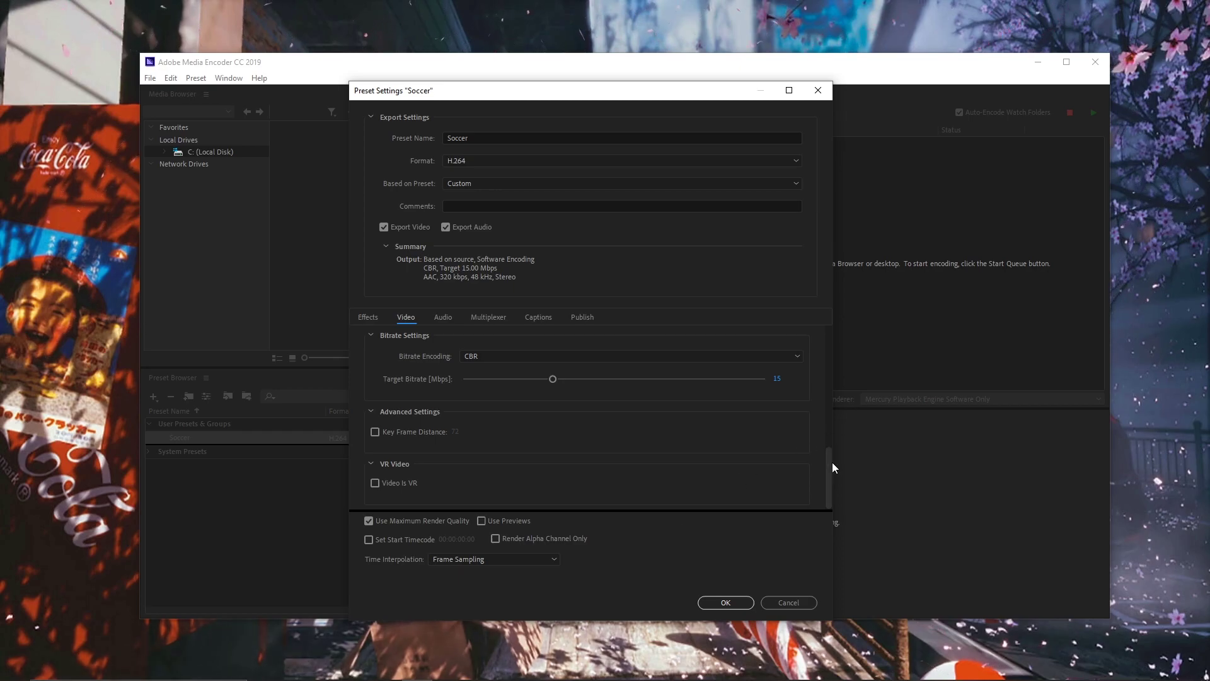
{"action": "left_click_drag", "start_coordinate": [832, 462], "coordinate": [823, 391]}
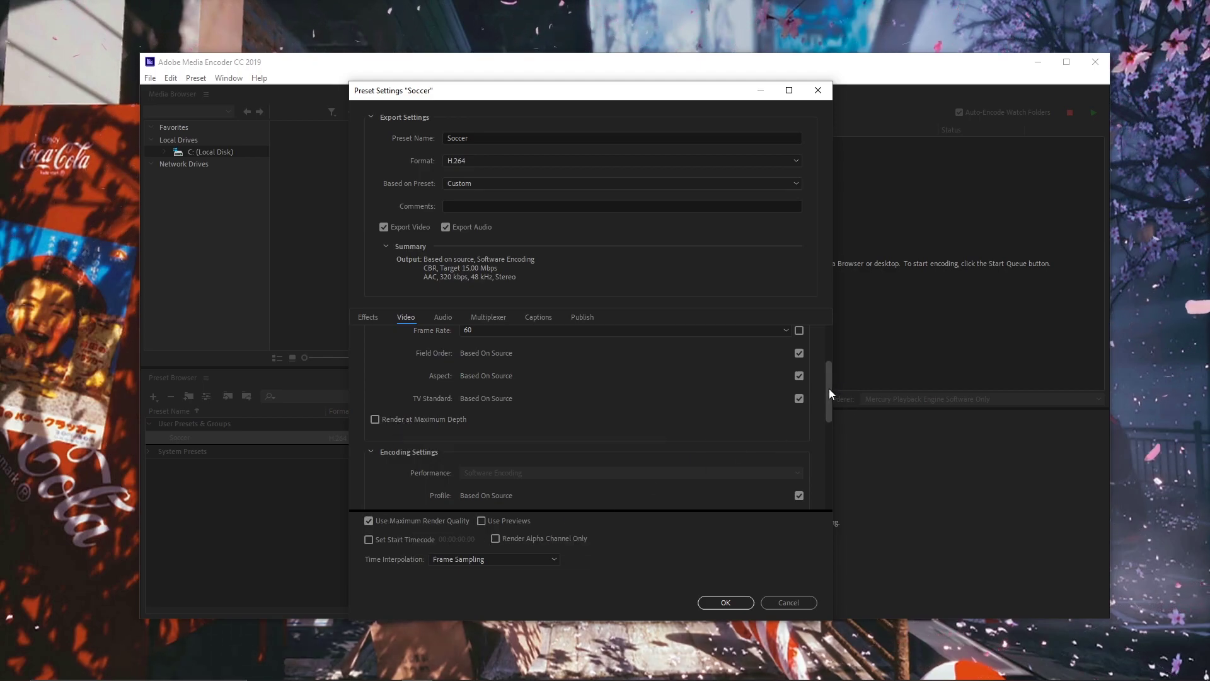
{"action": "left_click_drag", "start_coordinate": [830, 388], "coordinate": [841, 472]}
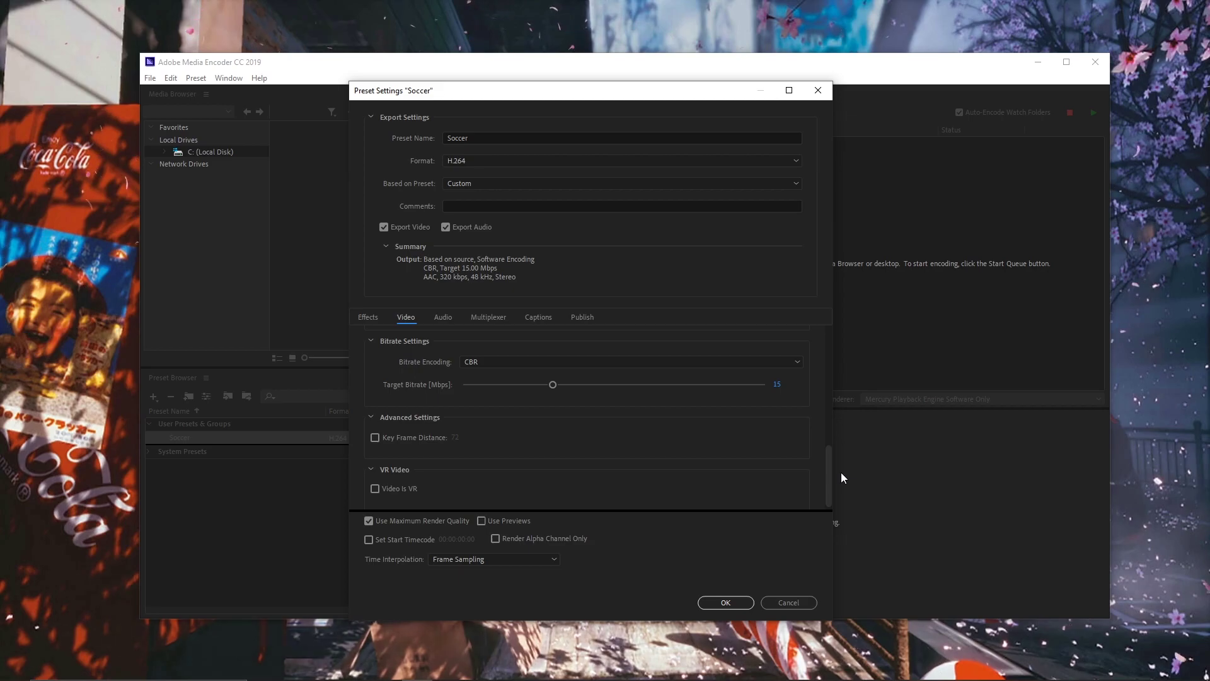